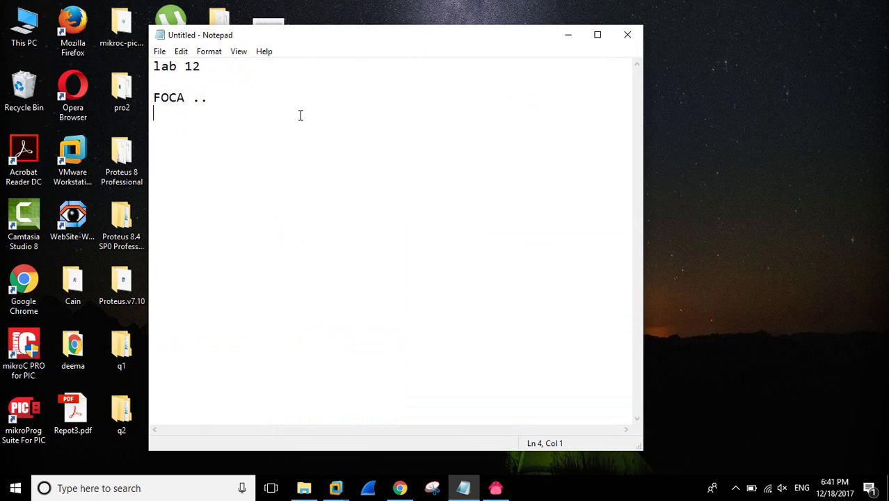
# Type 'test in microsoft.com' on a new line below the FOCA heading, then minimize Notepad.
pyautogui.press('Return')
pyautogui.write('test in mic')
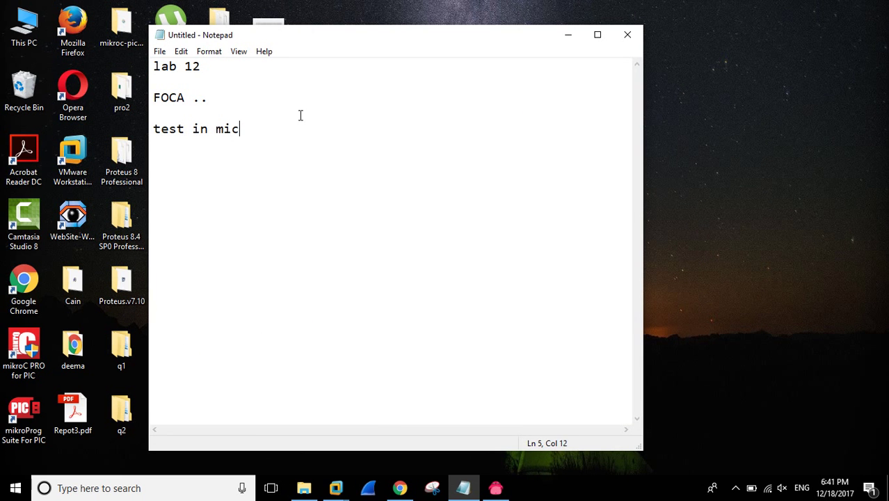
pyautogui.write('rosoft.com')
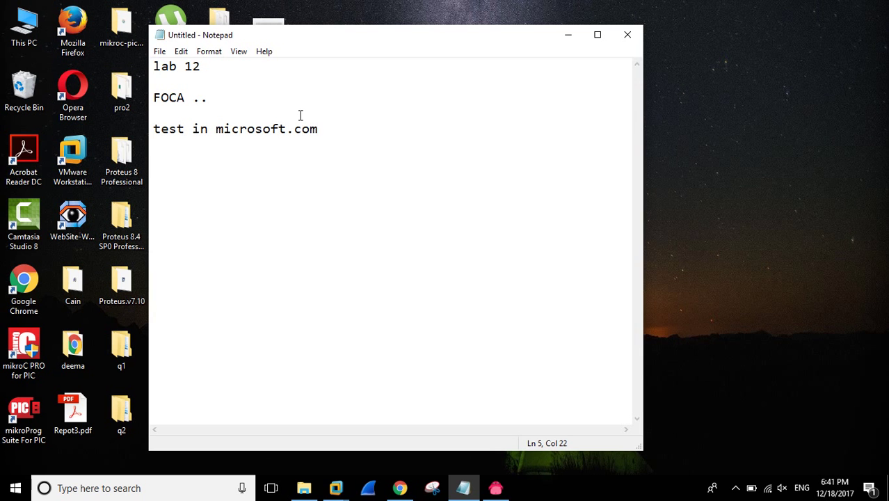
pyautogui.press('Return')
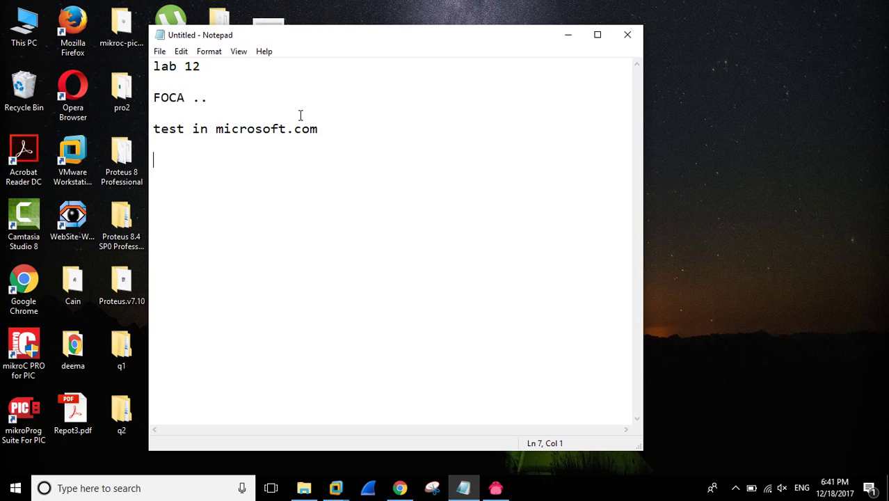
pyautogui.click(571, 34)
# Bring FOCA forward and start a new project.
pyautogui.click(495, 489)
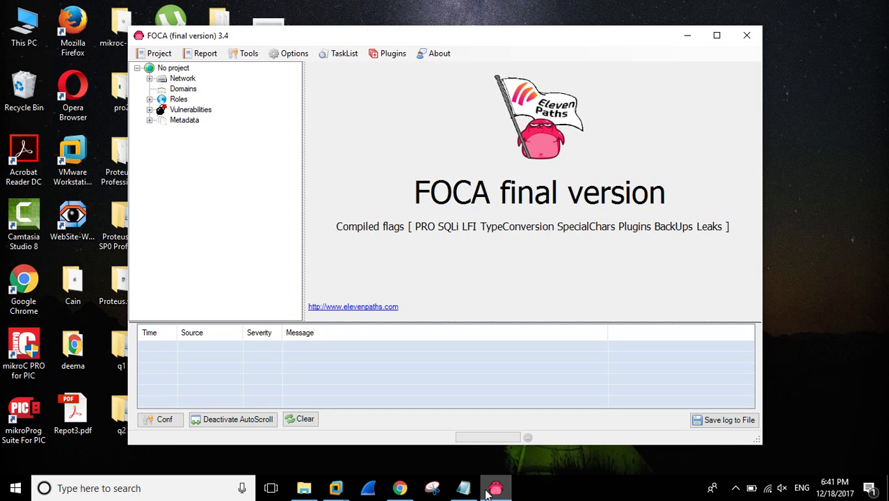
pyautogui.click(148, 54)
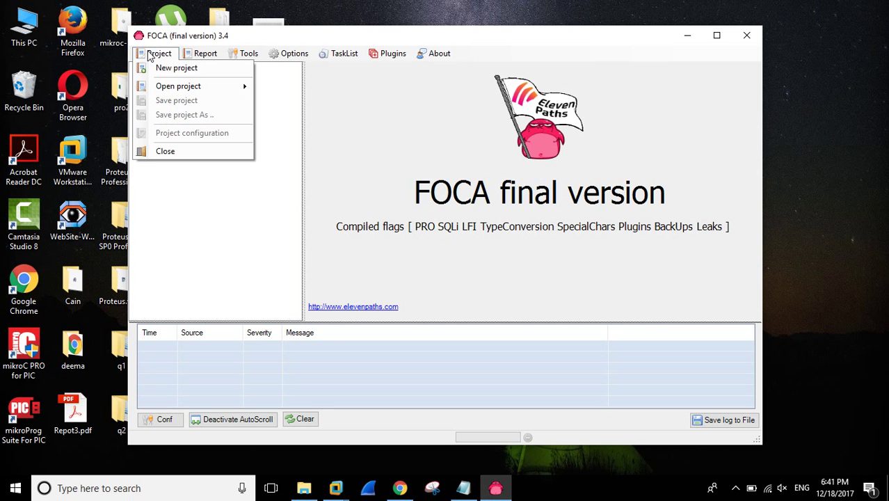
pyautogui.click(169, 68)
pyautogui.click(616, 140)
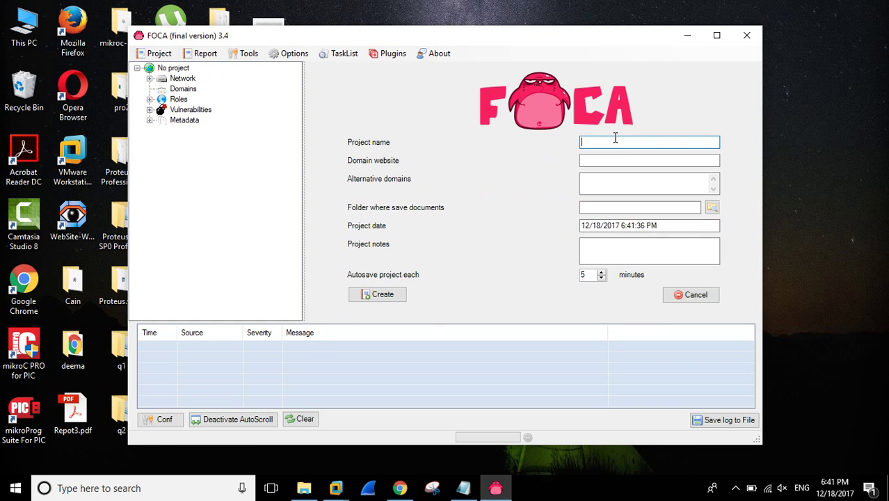
pyautogui.write('mohammed dar')
pyautogui.click(615, 161)
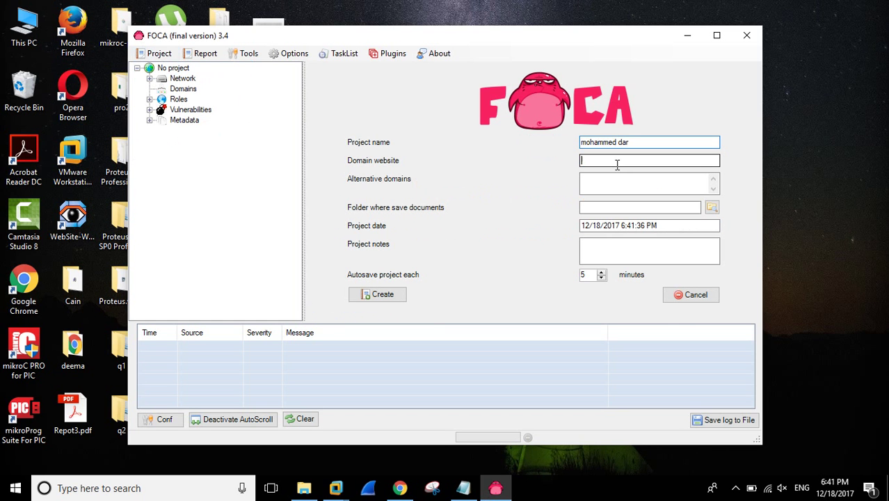
pyautogui.write('w')
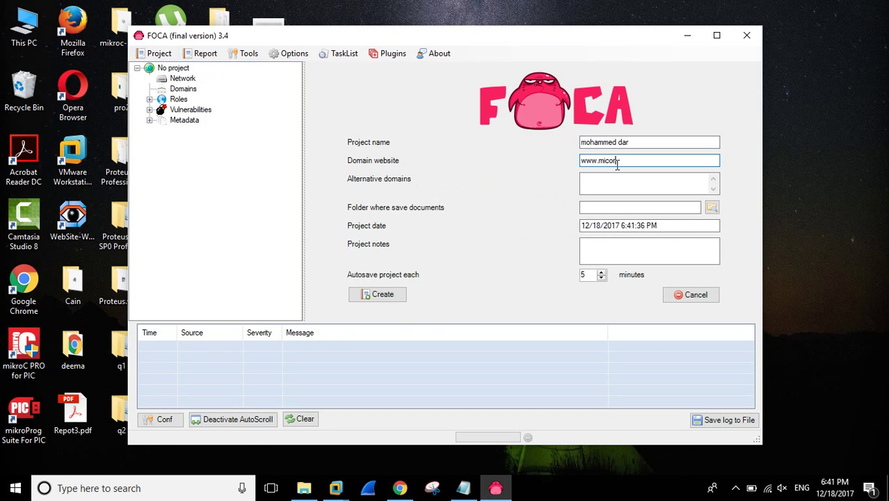
pyautogui.write('ww.microsoft.com')
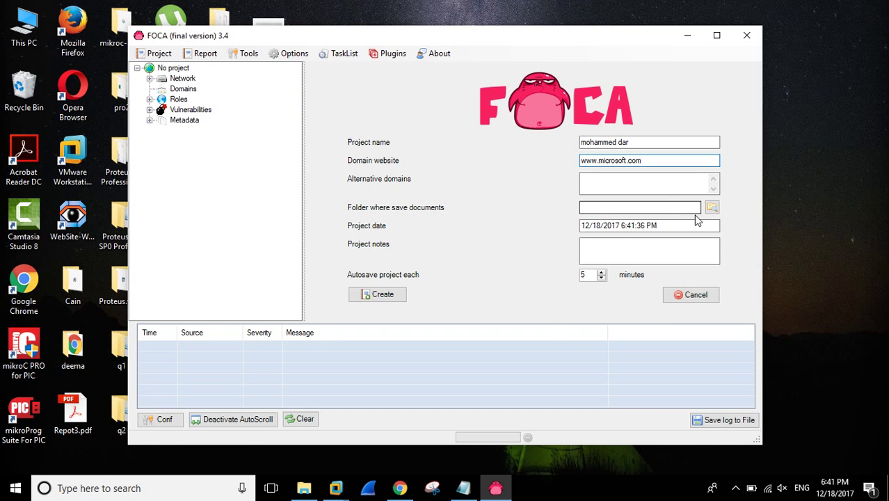
pyautogui.click(711, 209)
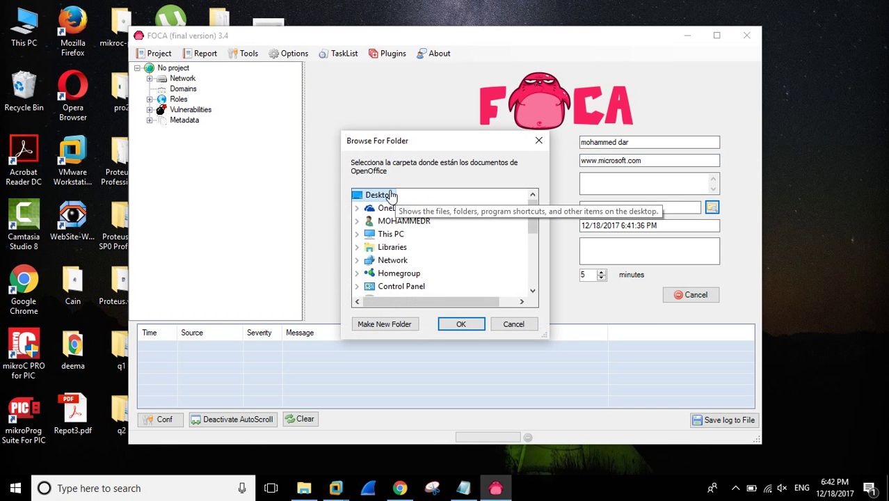
# Create a Desktop folder named 'test foca' and choose it as the documents folder.
pyautogui.click(399, 326)
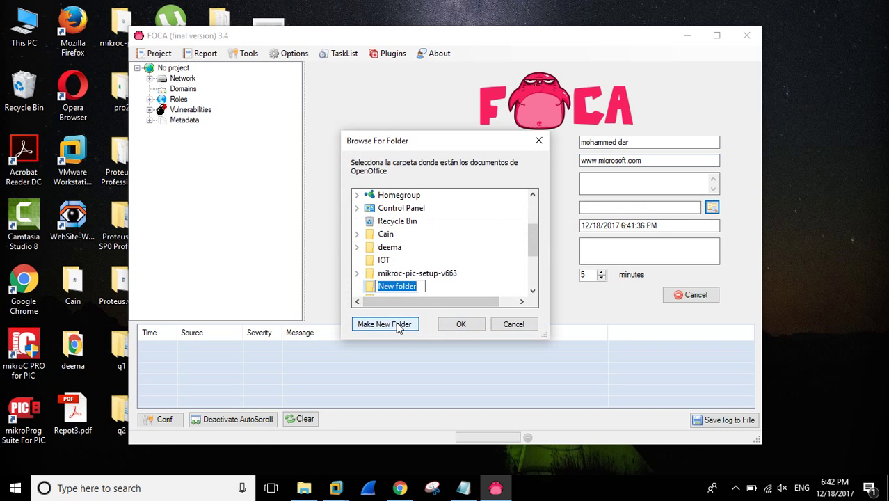
pyautogui.write('t')
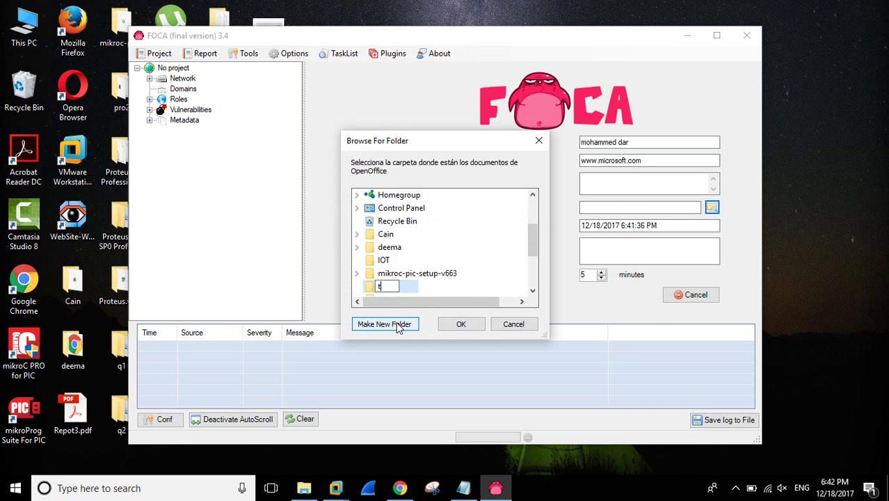
pyautogui.write('sstet')
pyautogui.press('BackSpace')
pyautogui.press('BackSpace')
pyautogui.press('BackSpace')
pyautogui.write('est foca')
pyautogui.click(417, 295)
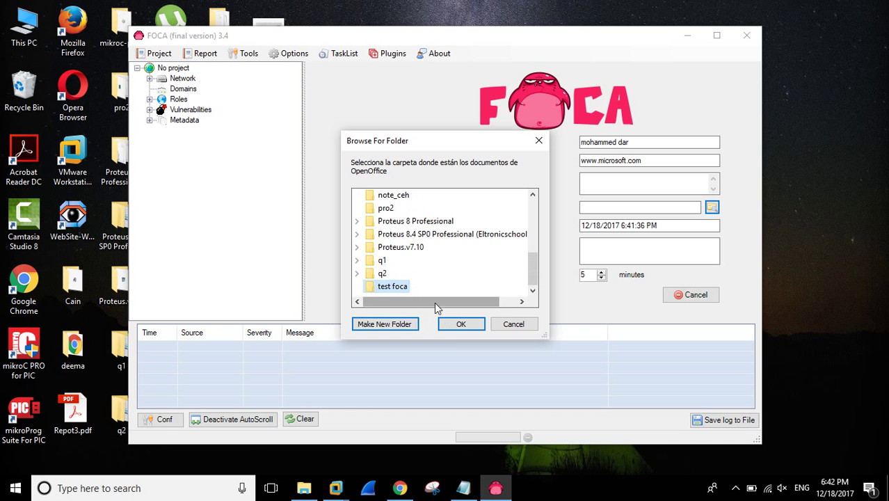
pyautogui.click(454, 324)
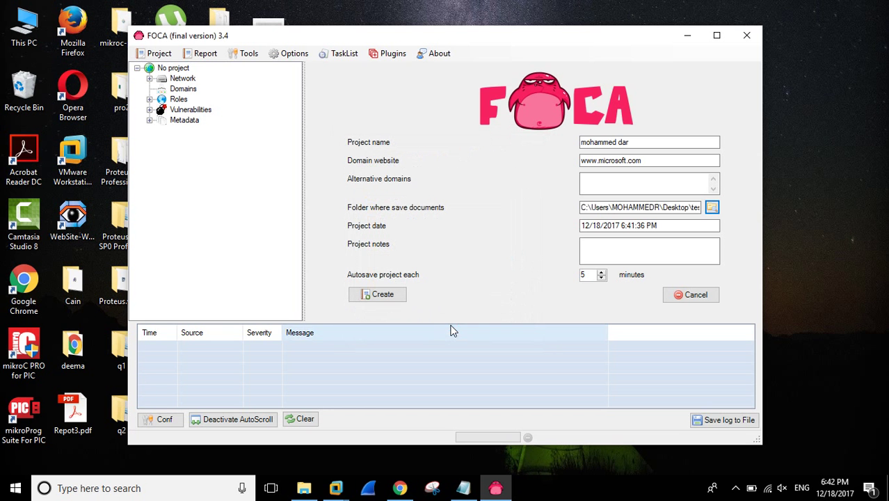
pyautogui.click(401, 292)
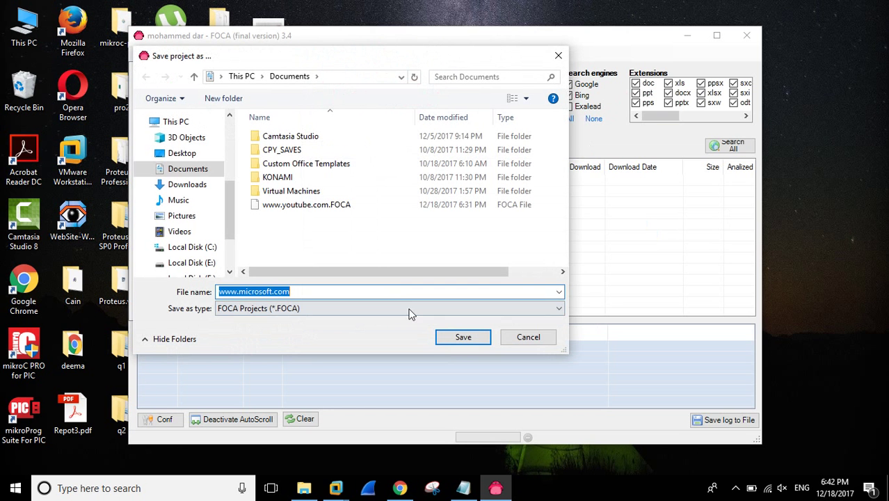
pyautogui.click(441, 336)
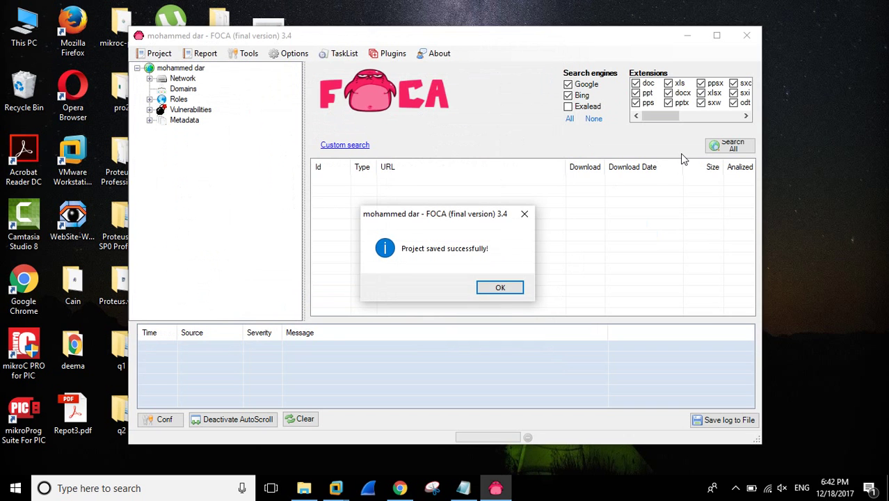
pyautogui.click(499, 287)
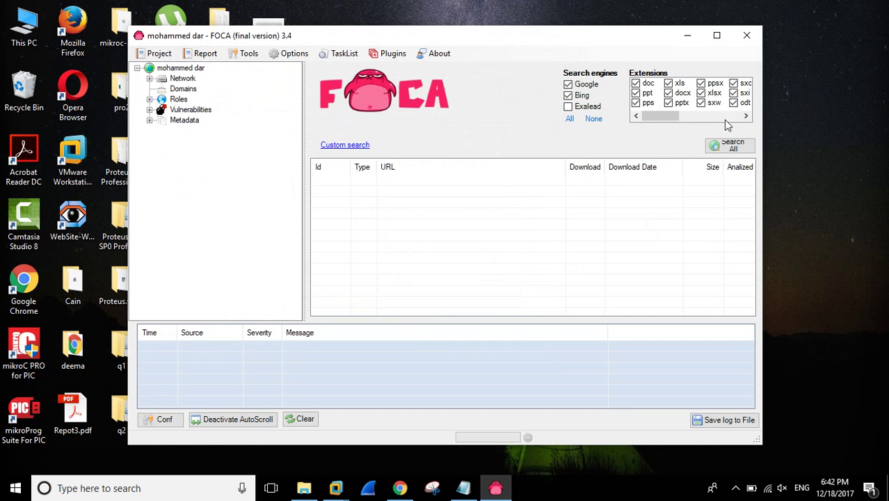
pyautogui.click(728, 148)
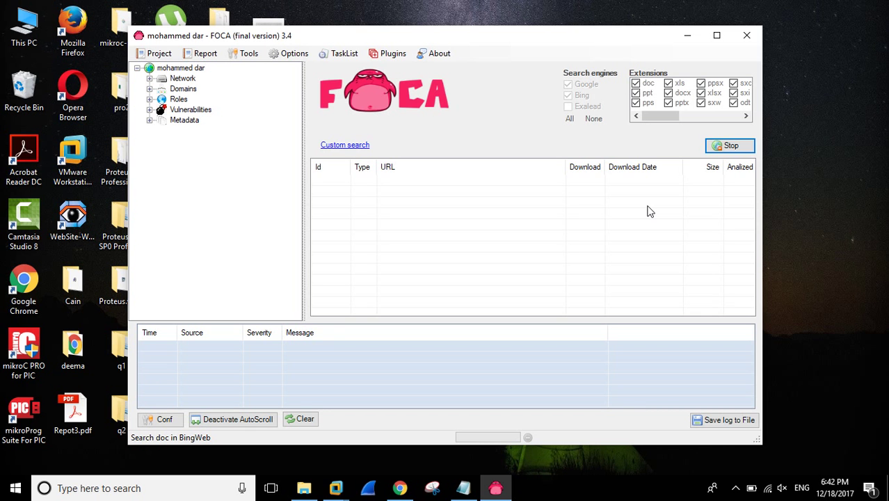
# Switch to the project's Network view while the document search runs.
pyautogui.click(150, 78)
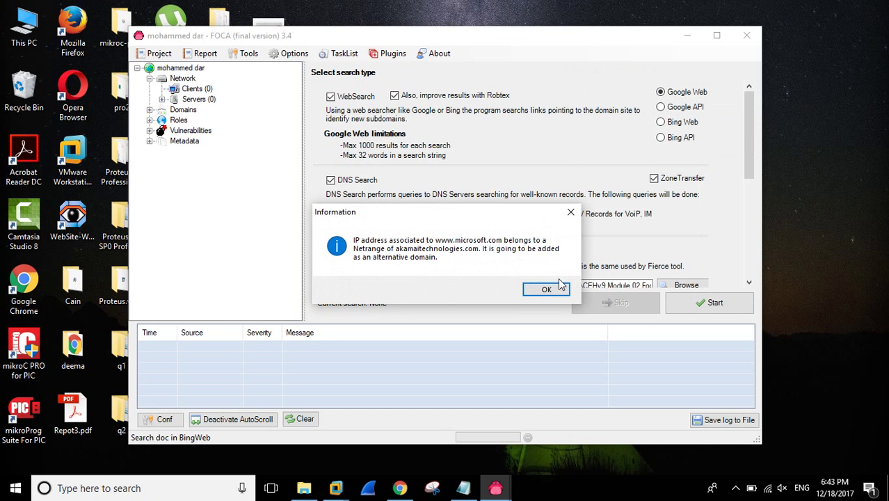
# Accept akamaitechnologies.com as an alternative domain and update the project properties.
pyautogui.click(547, 289)
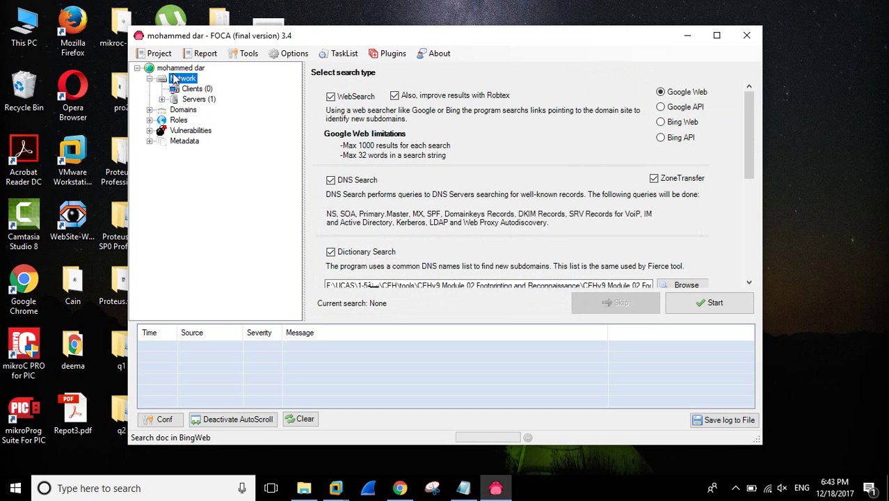
pyautogui.click(139, 69)
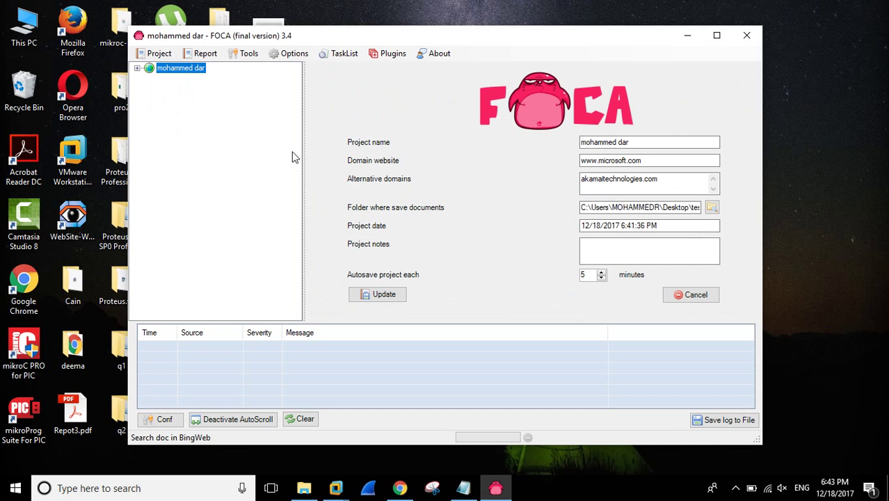
pyautogui.click(400, 294)
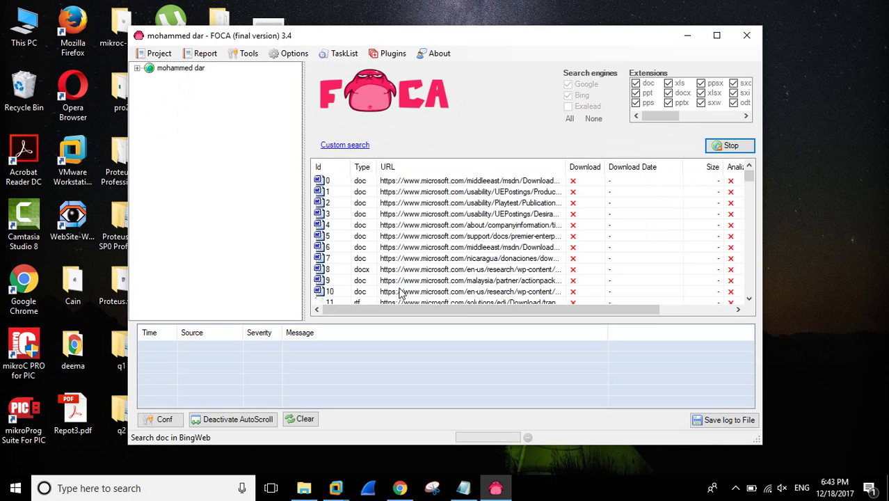
# Select document 5 and scroll the microsoft.com results list.
pyautogui.click(503, 237)
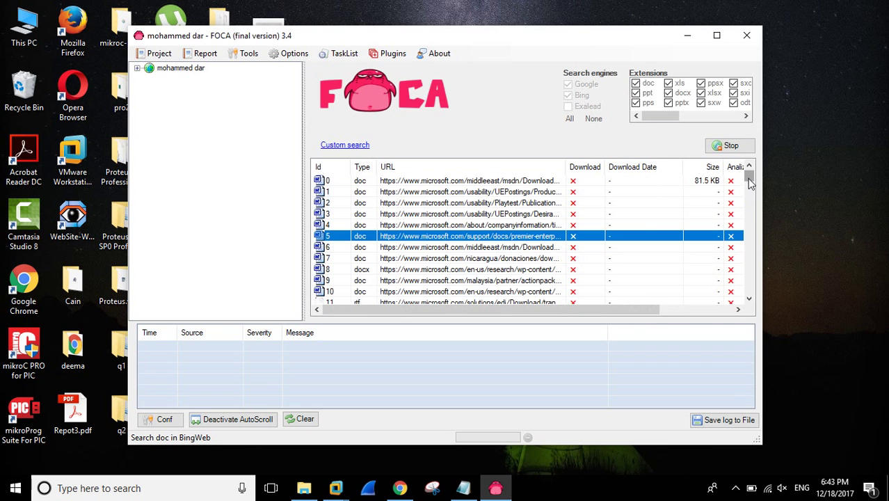
pyautogui.moveTo(747, 179)
pyautogui.mouseDown()
pyautogui.moveTo(750, 224)
pyautogui.moveTo(748, 173)
pyautogui.mouseUp()
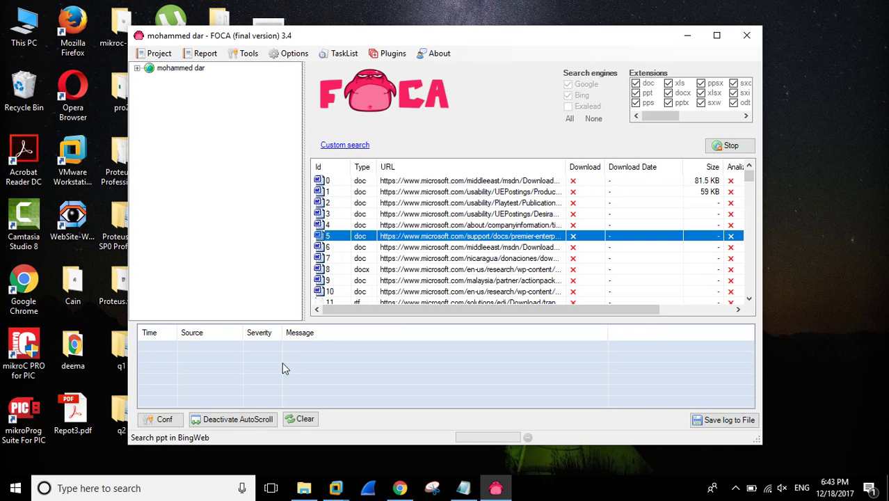
pyautogui.click(463, 488)
# Add 'open any file' on a lower line of the Notepad notes, then return to FOCA.
pyautogui.press('Return')
pyautogui.press('Return')
pyautogui.press('Return')
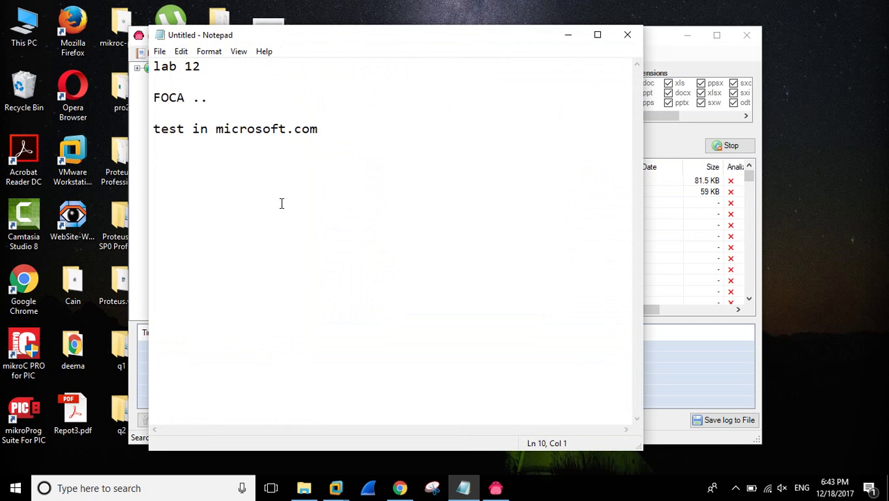
pyautogui.press('BackSpace')
pyautogui.write('op')
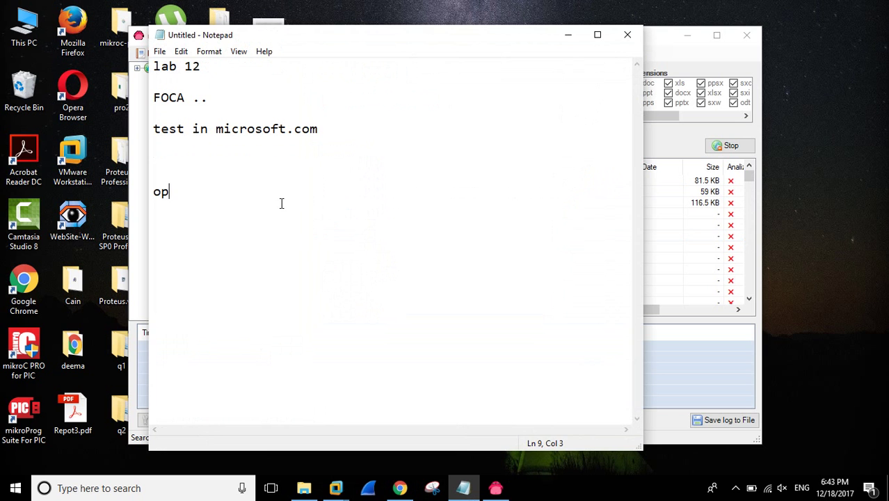
pyautogui.write('en any file')
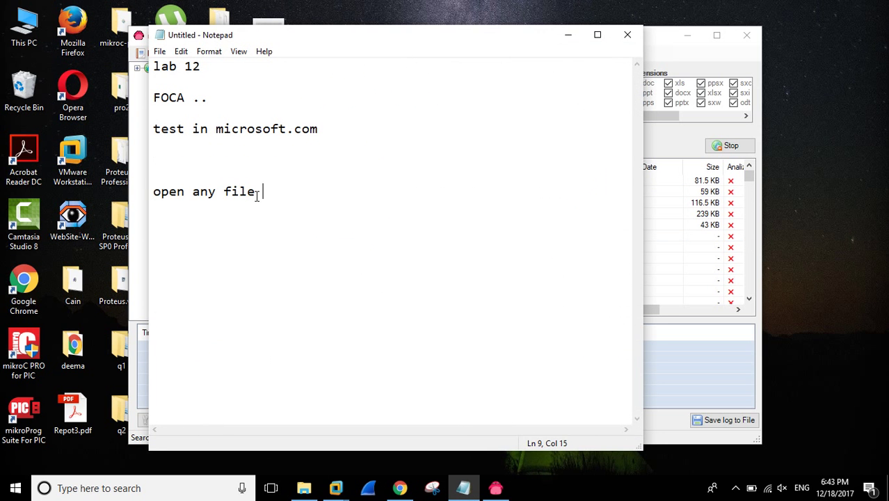
pyautogui.moveTo(255, 196); pyautogui.dragTo(145, 197)
pyautogui.click(652, 53)
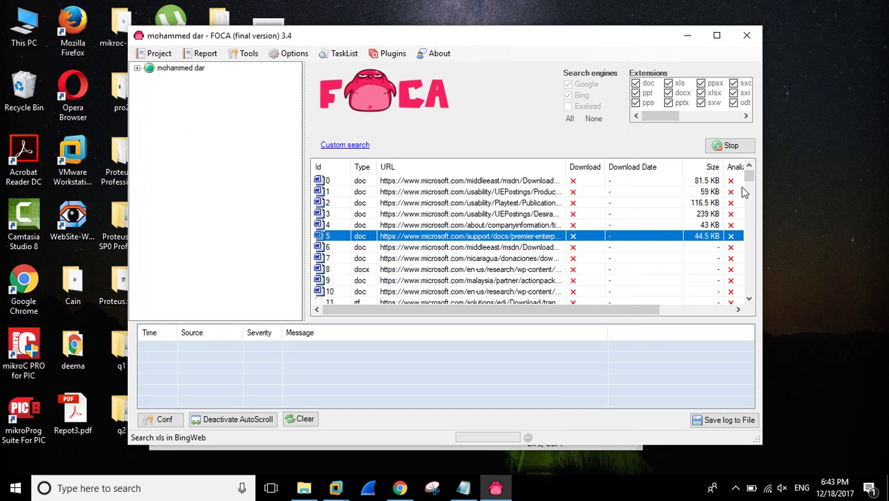
# Scroll through the FOCA results, selecting rows 68 and 11.
pyautogui.moveTo(748, 179); pyautogui.dragTo(749, 210)
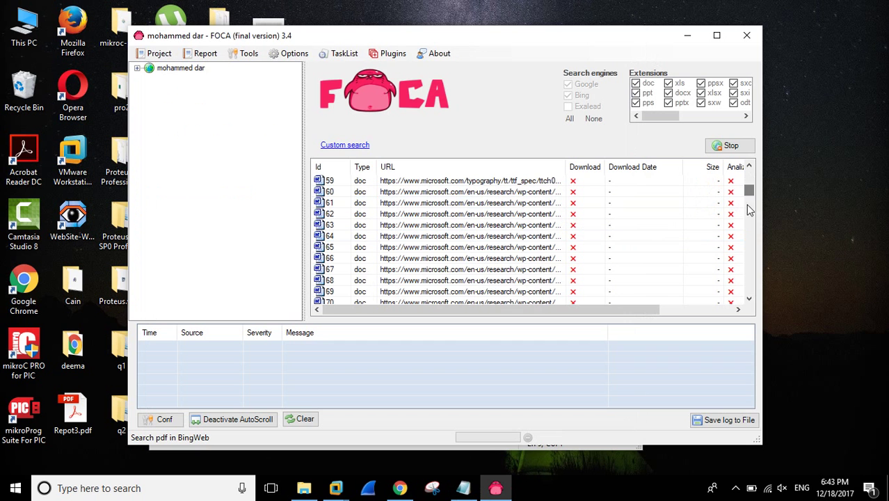
pyautogui.click(502, 249)
pyautogui.click(489, 281)
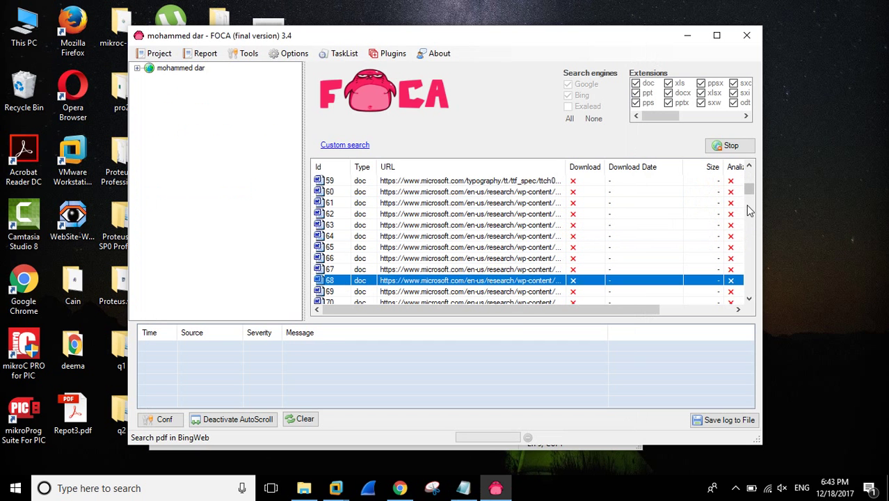
pyautogui.moveTo(748, 193); pyautogui.dragTo(747, 177)
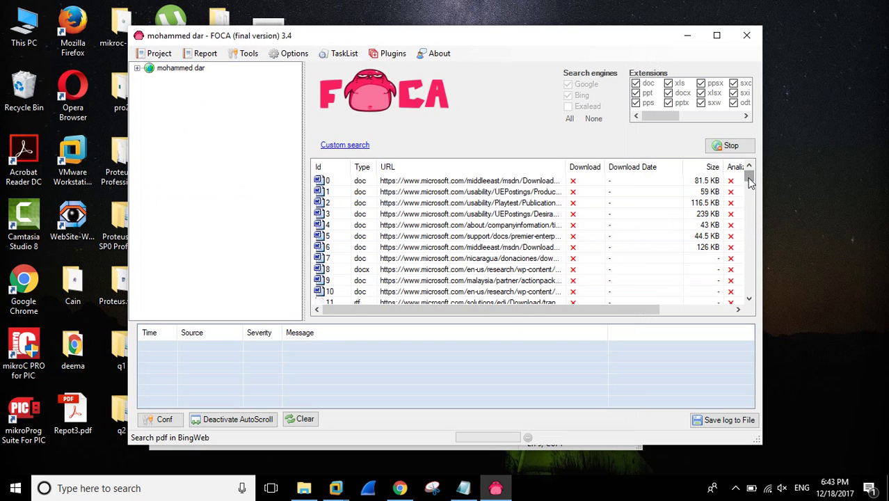
pyautogui.click(395, 302)
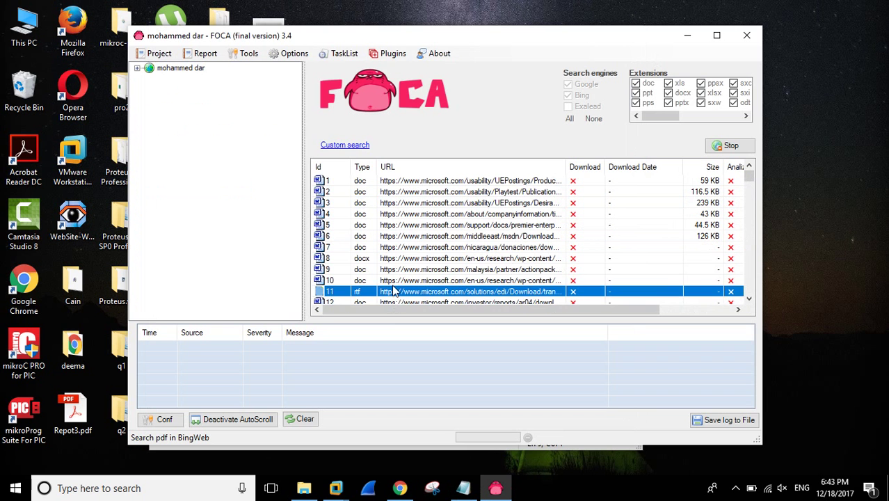
# Open result 9's link, the malaysia partner action pack, in the browser to download EULA.doc.
pyautogui.click(391, 273)
pyautogui.rightClick(392, 275)
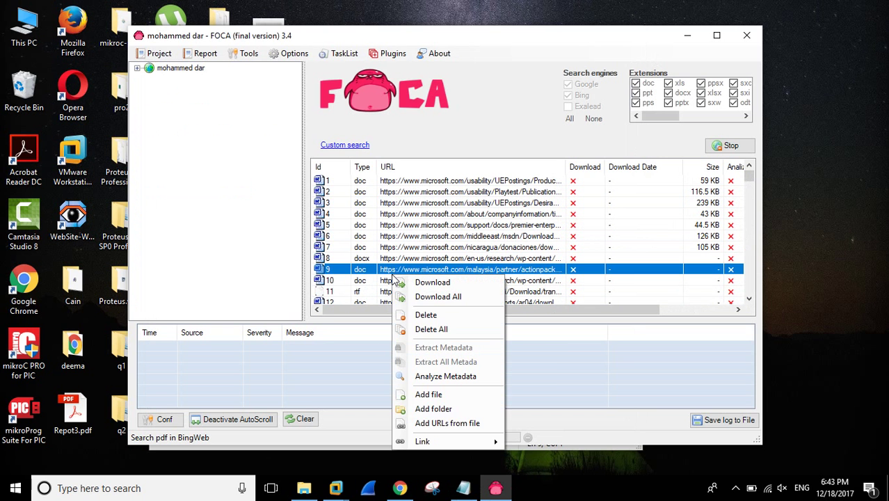
pyautogui.moveTo(459, 441)
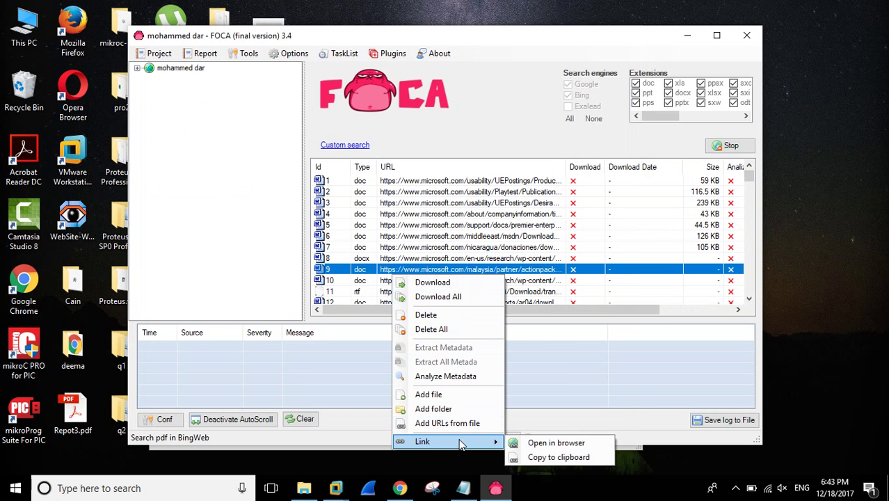
pyautogui.click(542, 443)
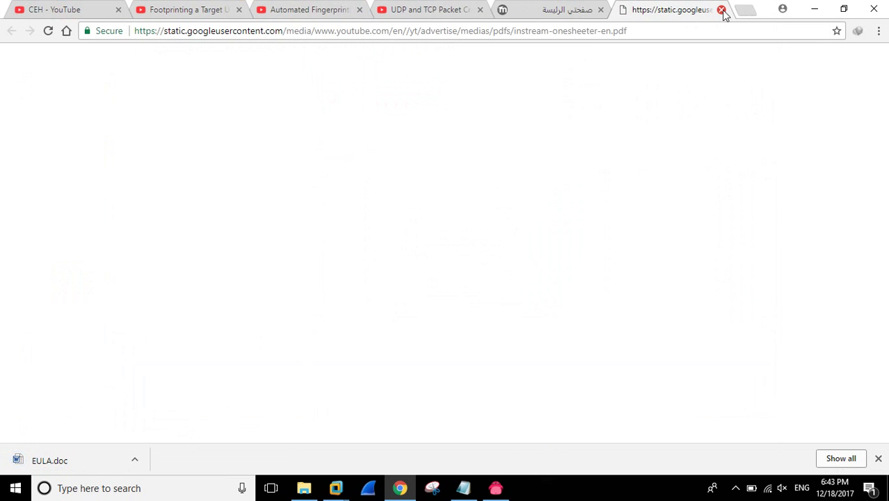
pyautogui.click(815, 9)
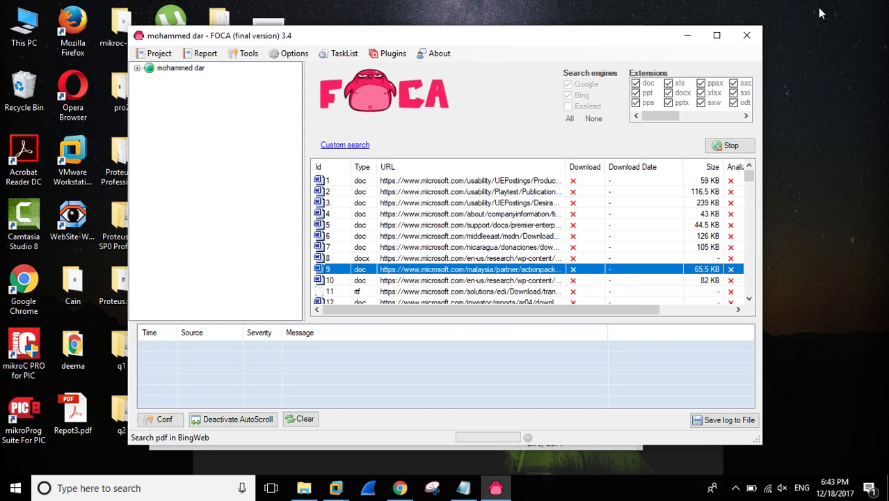
# Open result 8's link in the browser and launch the downloaded Cyber-Resilient-Platforms-v1.0.docx.
pyautogui.click(478, 258)
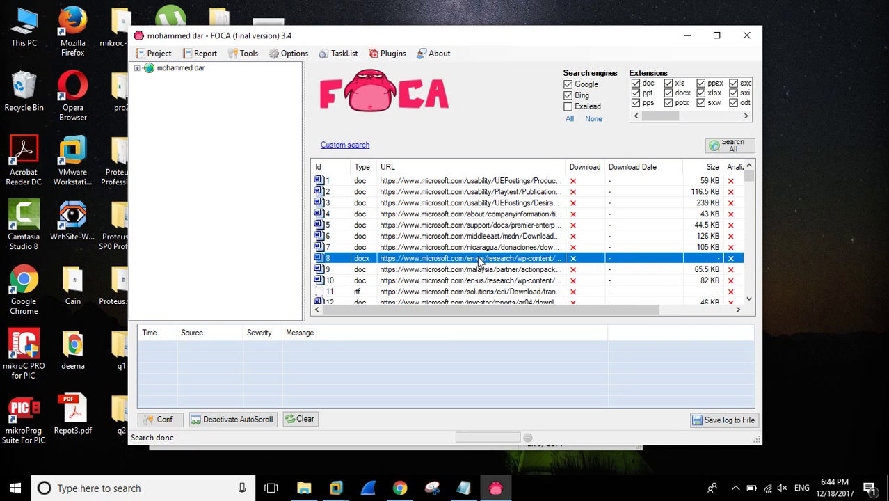
pyautogui.rightClick(478, 258)
pyautogui.moveTo(558, 425)
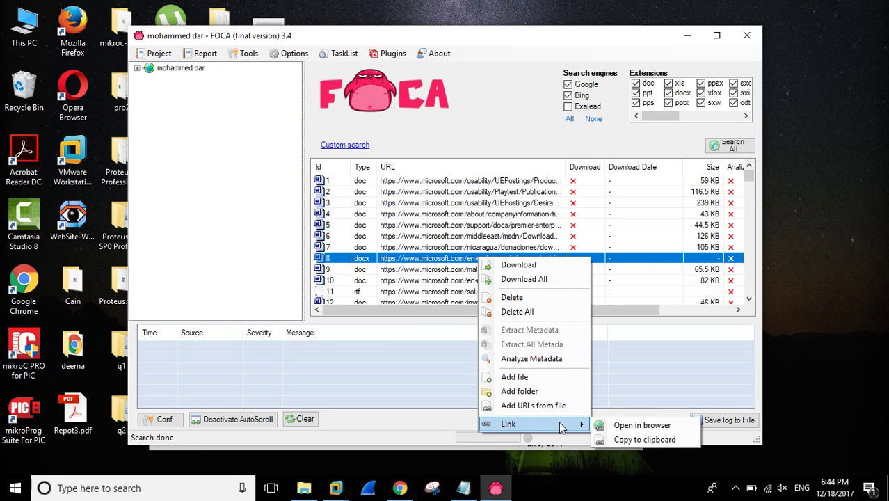
pyautogui.click(629, 426)
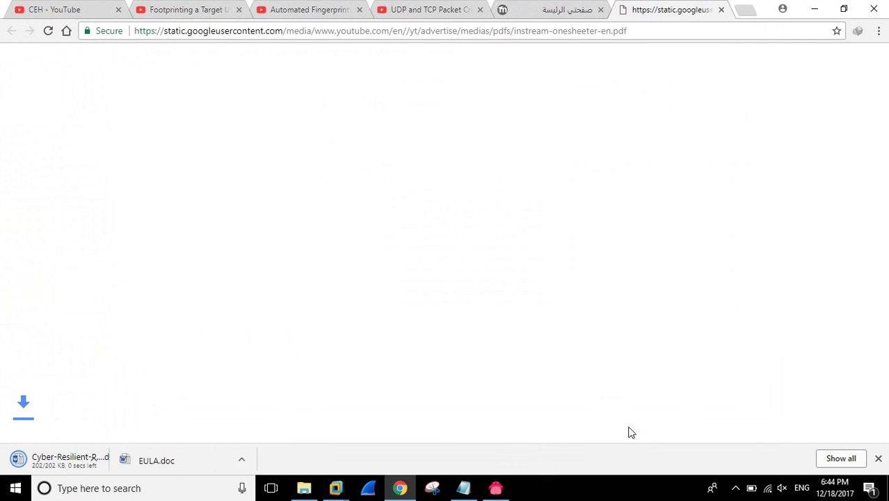
pyautogui.click(115, 462)
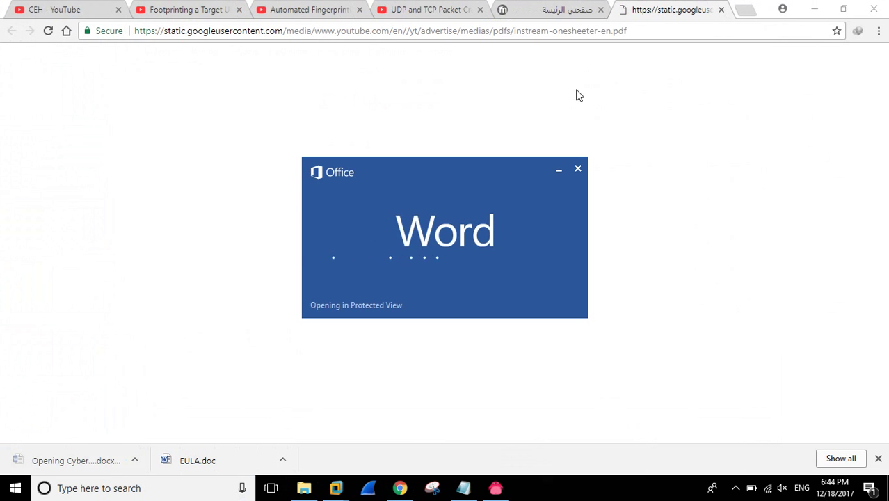
pyautogui.click(814, 10)
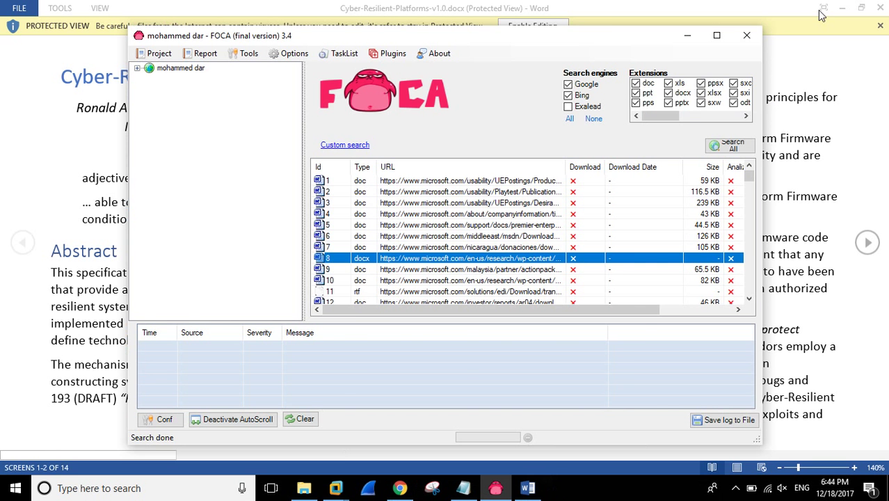
# Enable editing in Word, select the document's title line, and minimize it.
pyautogui.click(721, 5)
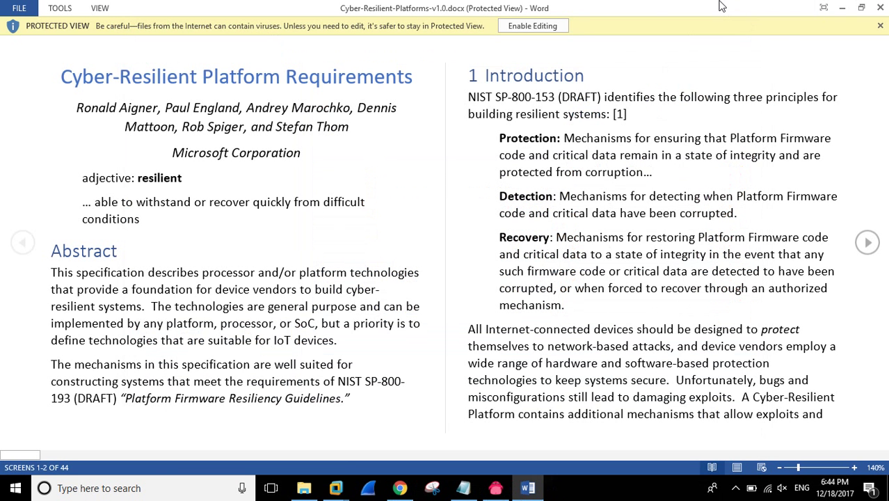
pyautogui.click(557, 26)
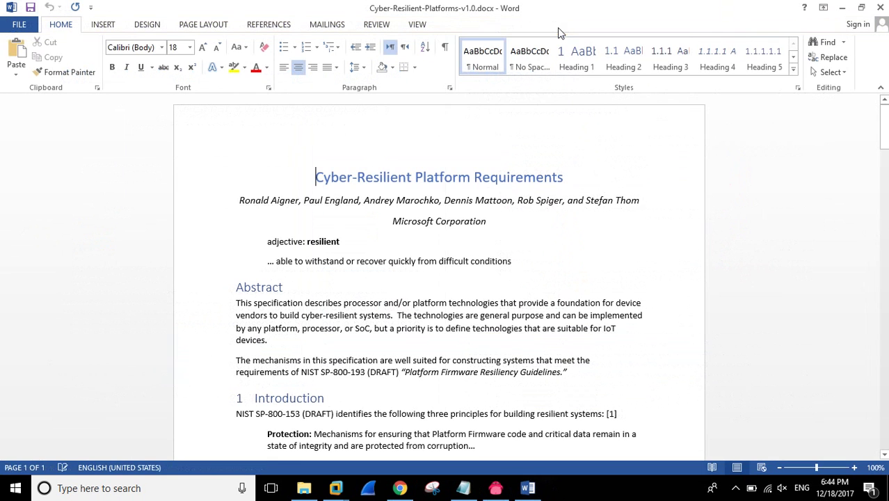
pyautogui.moveTo(316, 178); pyautogui.dragTo(583, 186)
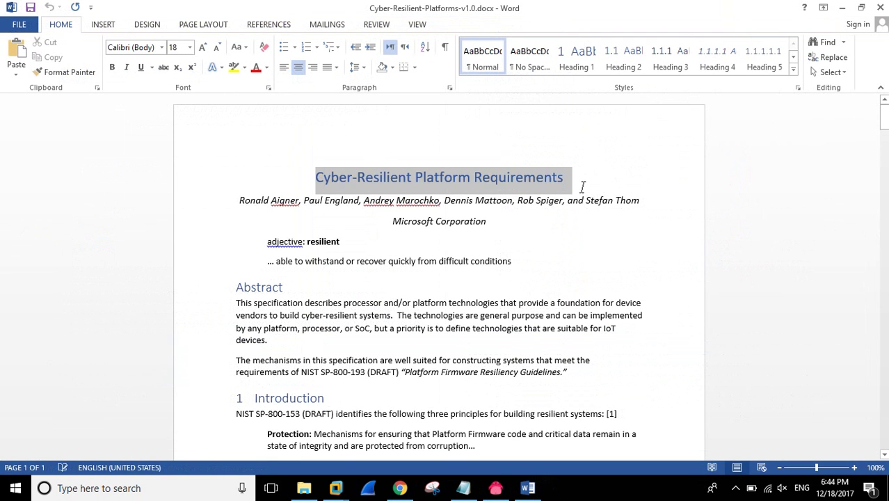
pyautogui.click(842, 7)
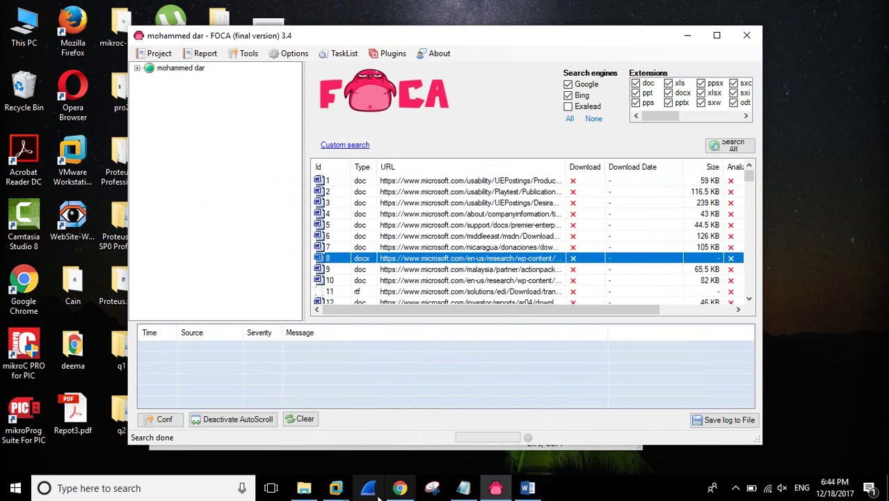
# Open the downloaded EULA.doc in Word and scroll through it.
pyautogui.click(400, 489)
pyautogui.click(189, 461)
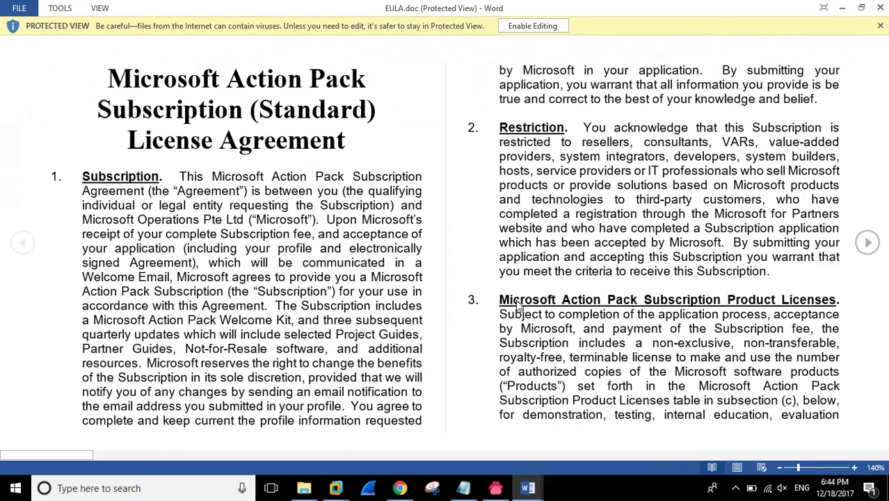
pyautogui.scroll(-12, 848, 222)
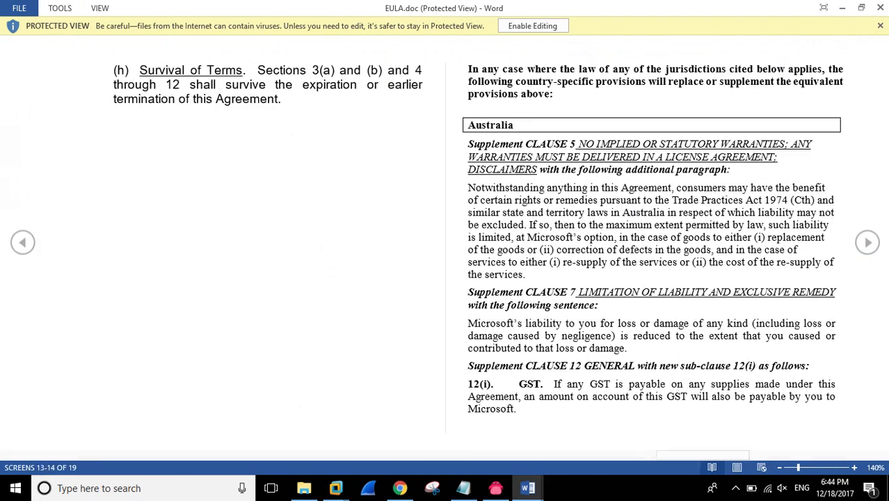
# Close the EULA and Cyber-Resilient documents and the browser.
pyautogui.click(880, 8)
pyautogui.click(882, 5)
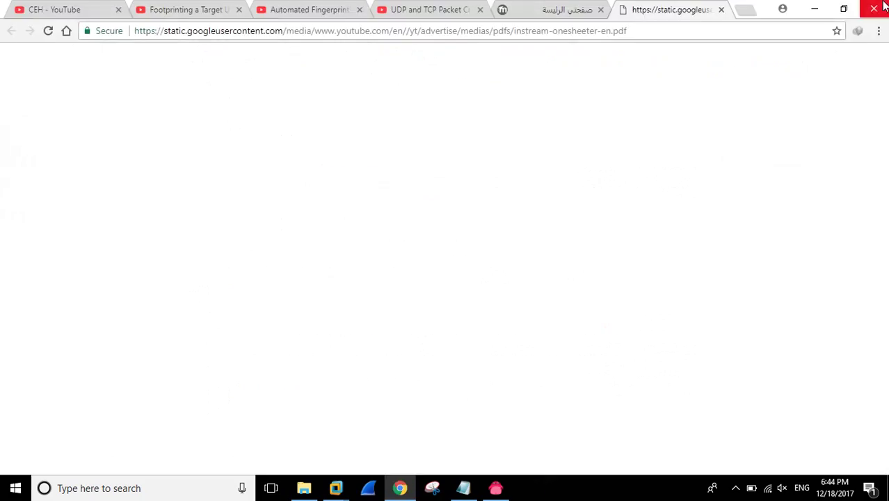
pyautogui.click(882, 6)
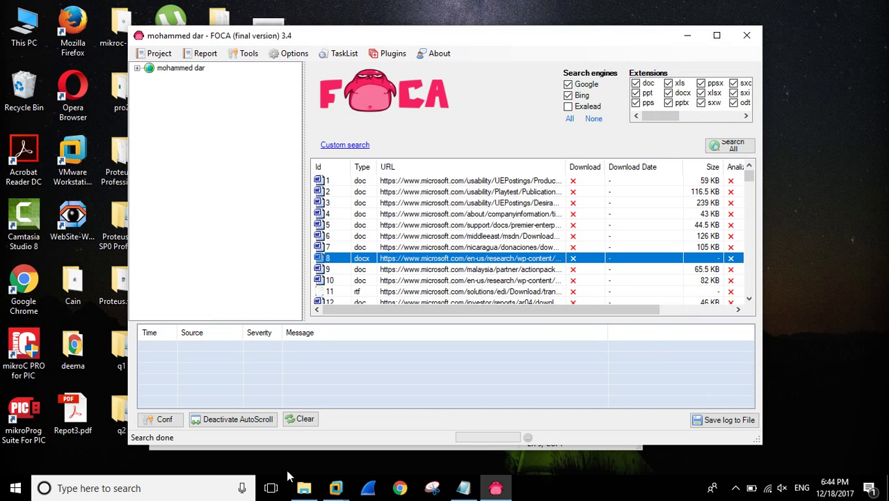
# Add the closing line 'thanks to watching' on a new line below 'open any file' in Notepad.
pyautogui.click(461, 489)
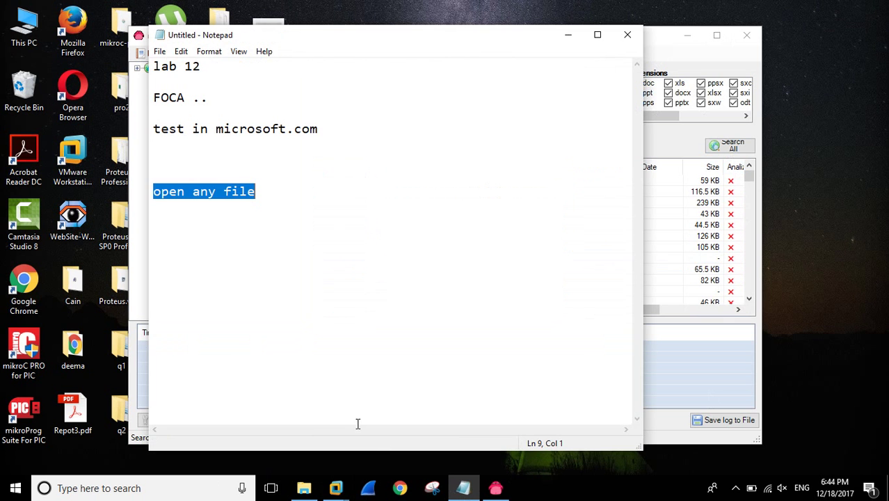
pyautogui.press('Down')
pyautogui.press('Down')
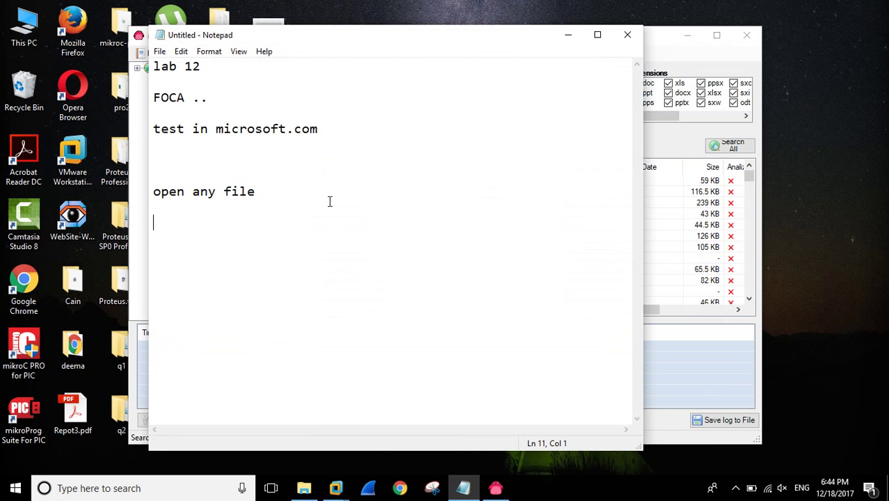
pyautogui.write('thanks to ')
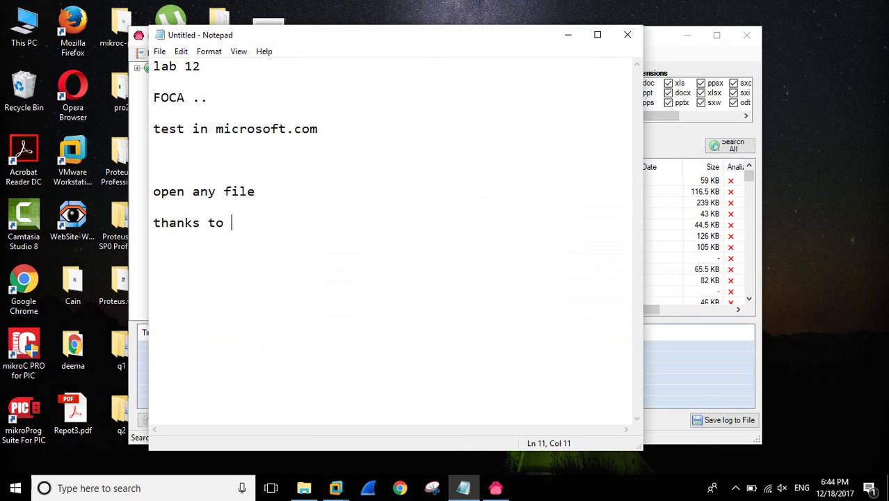
pyautogui.write('watching')
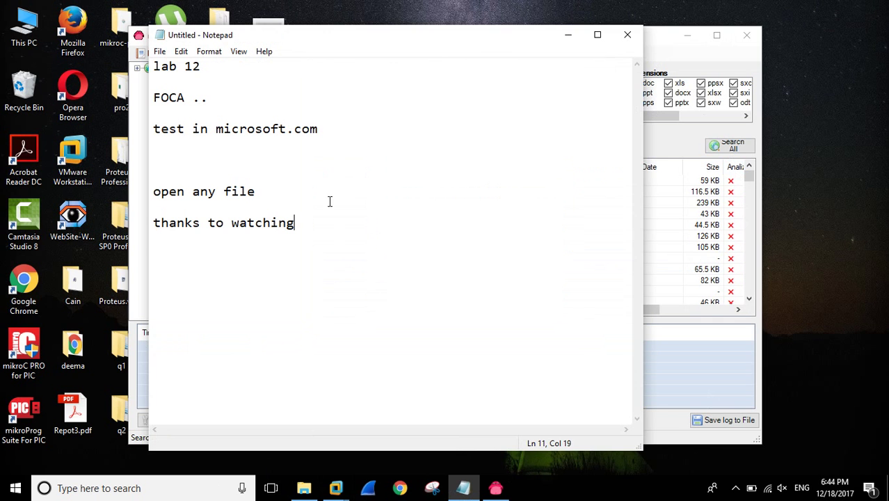
pyautogui.press('Return')
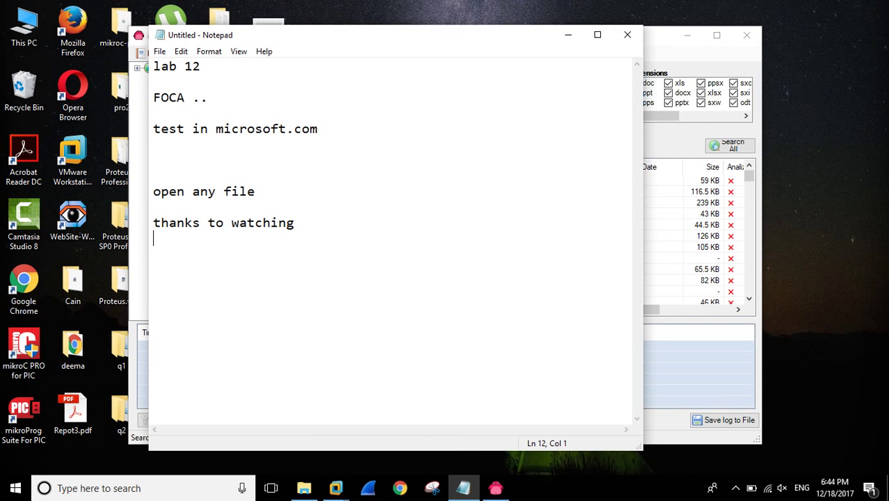